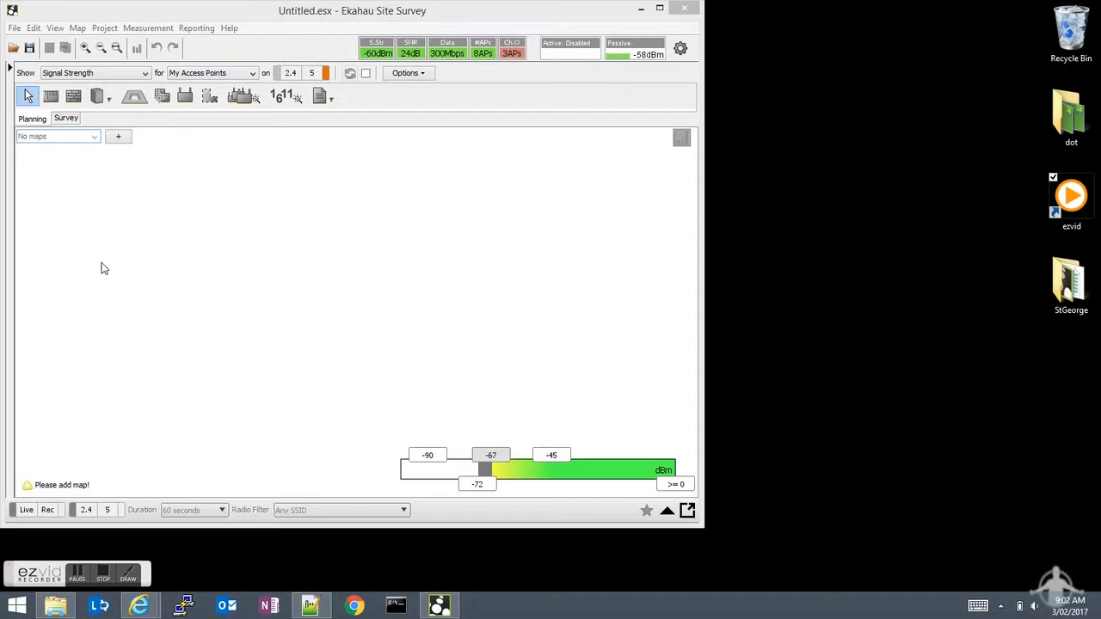
Step: Add a new wall type based on the dry wall and name it Custom_Wall
click(74, 96)
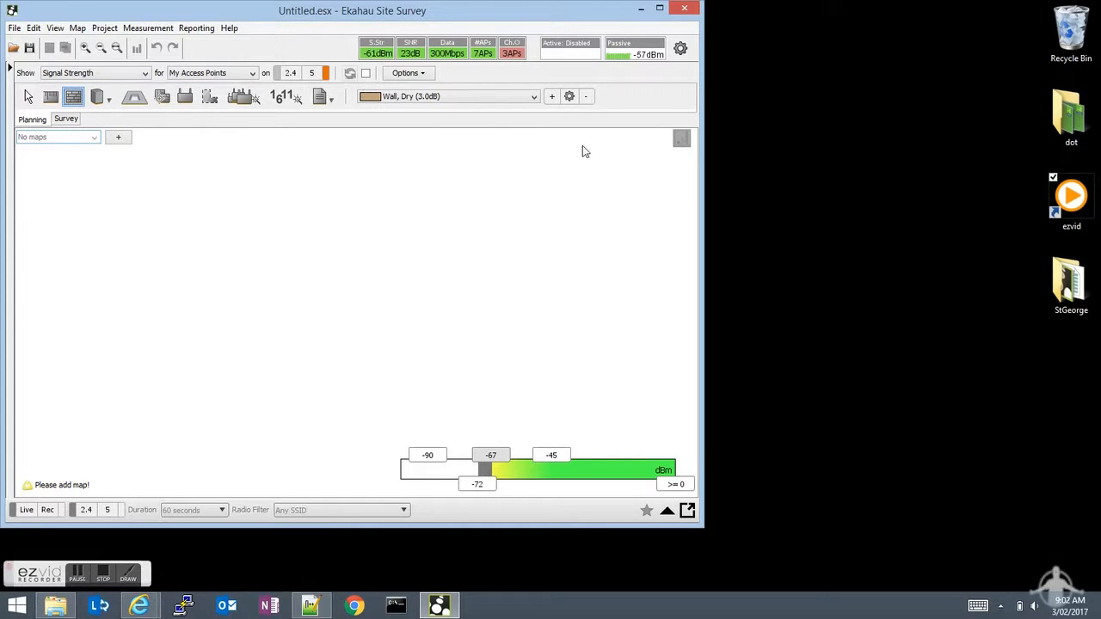
click(552, 98)
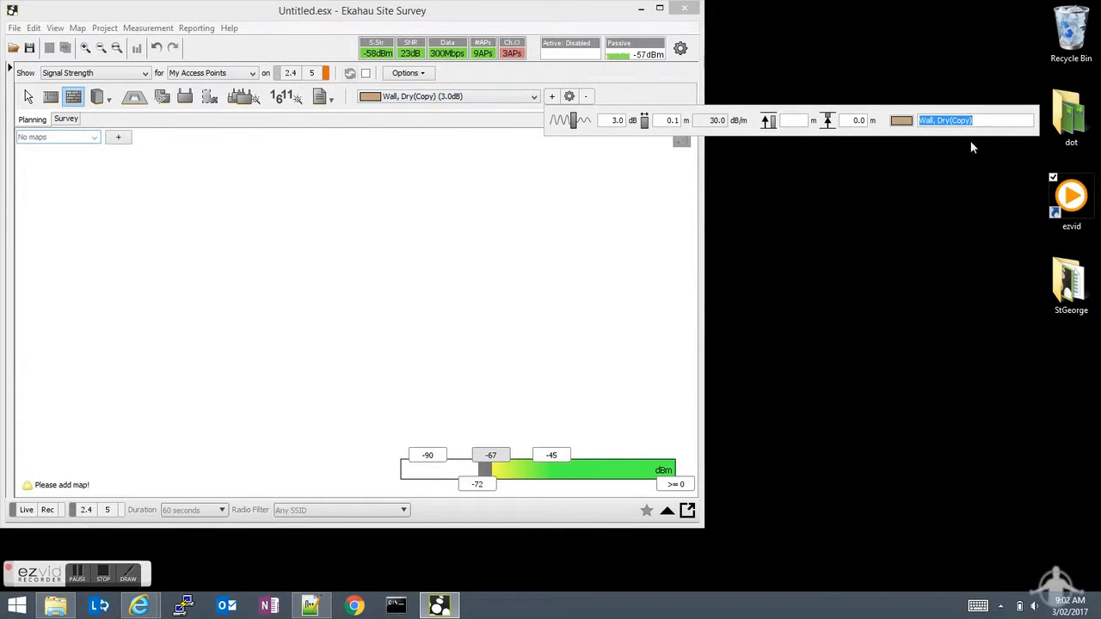
click(986, 125)
drag(975, 125, 920, 119)
key(BackSpace)
text(Custom_Wall)
Step: Change the Custom_Wall color to bright purple
click(901, 121)
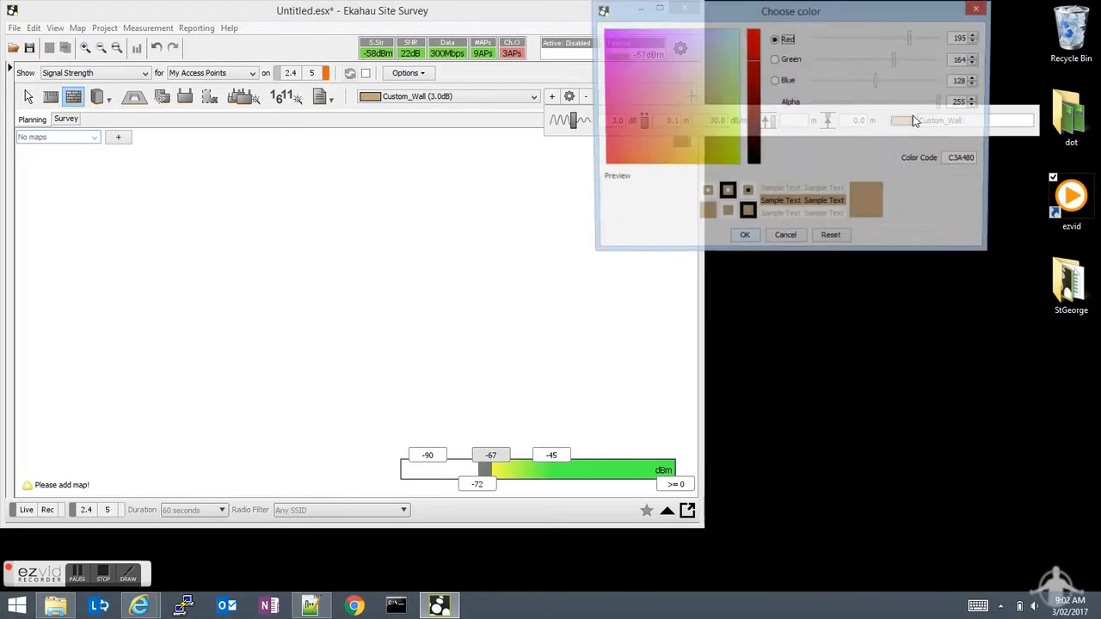
click(603, 31)
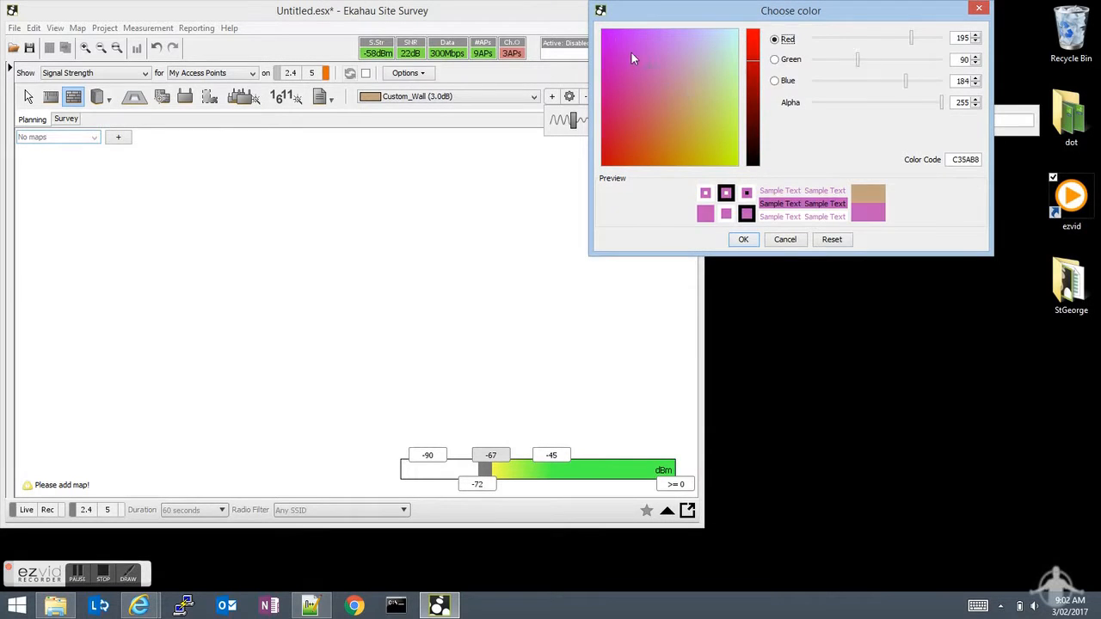
click(743, 240)
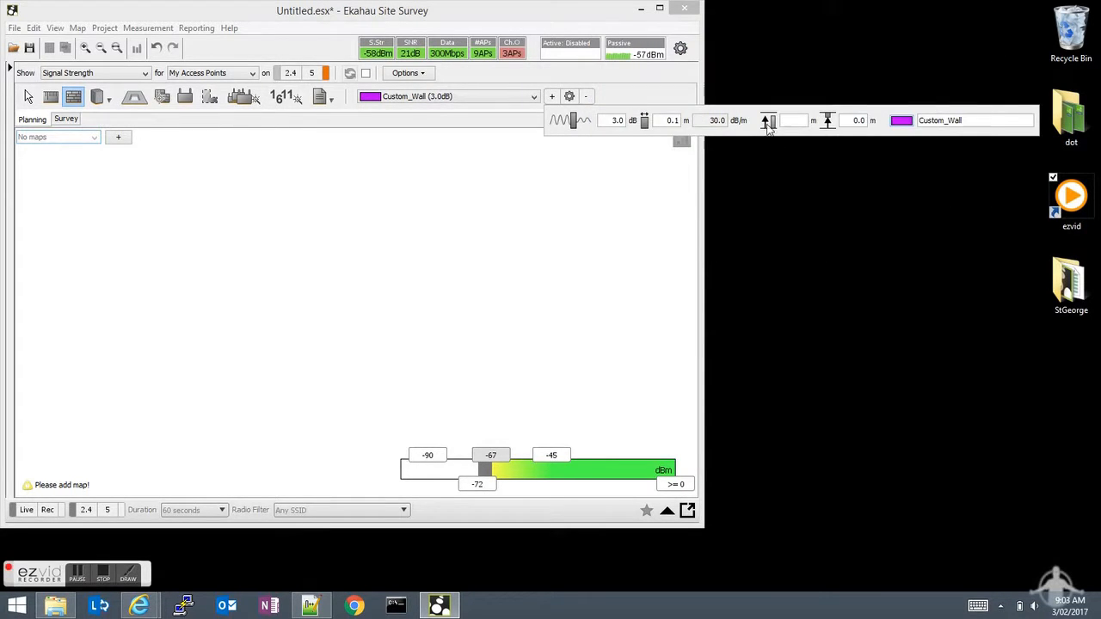
Step: Set the Custom_Wall attenuation to 8 dB and close its properties
double_click(620, 121)
text(8)
key(Return)
double_click(800, 123)
click(518, 137)
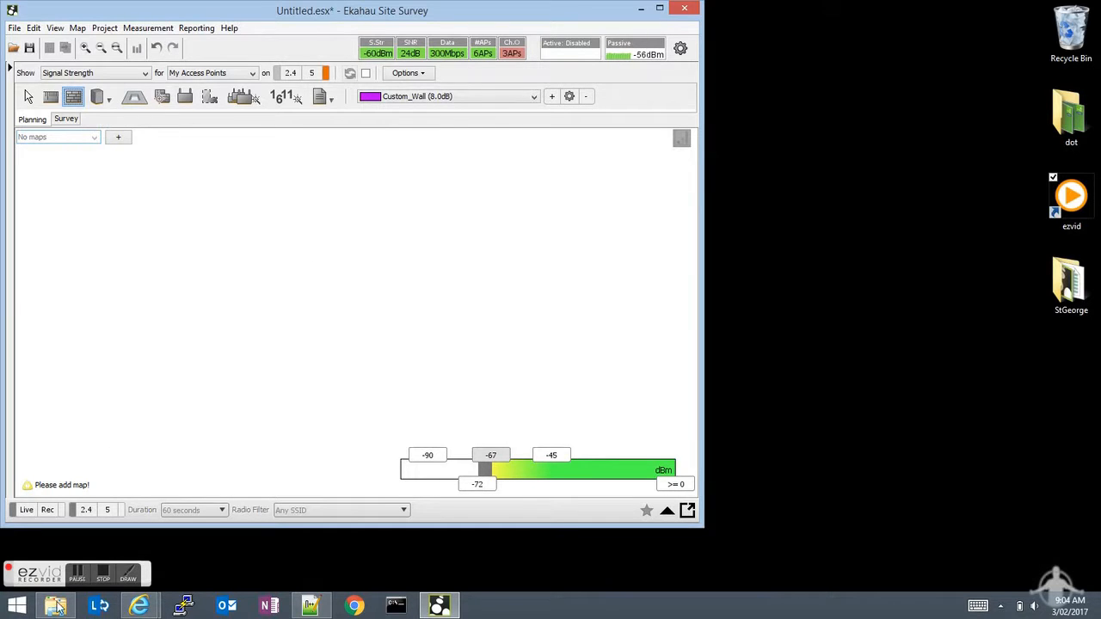
Step: Locate wallTypes.xml in the Ekahau Site Survey conf folder and view it maximized in Notepad++
click(272, 606)
drag(626, 179, 425, 112)
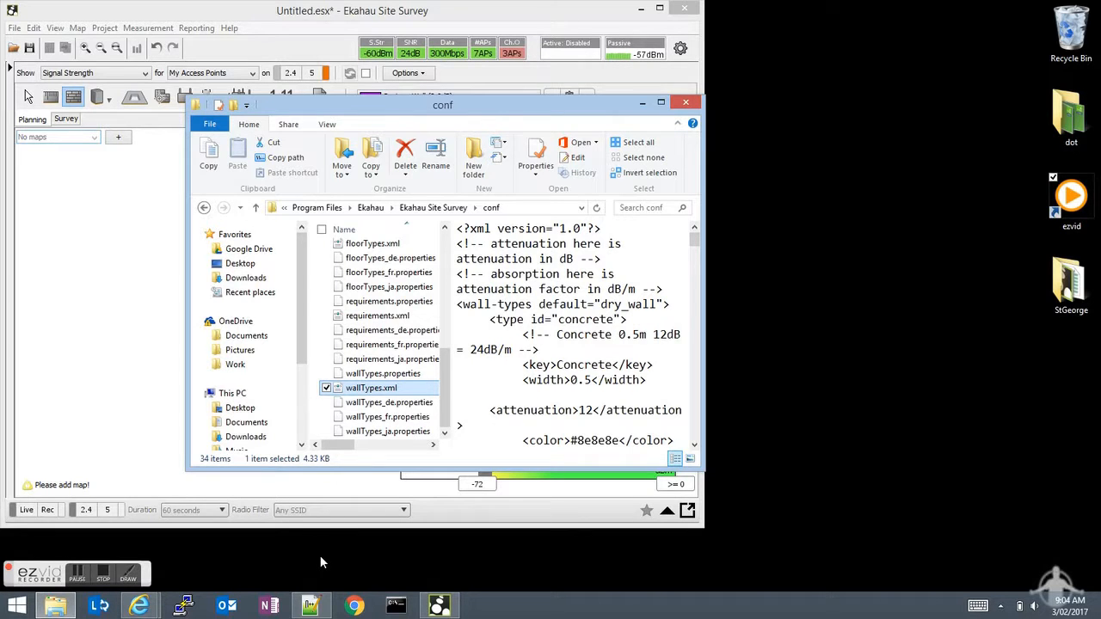
click(311, 603)
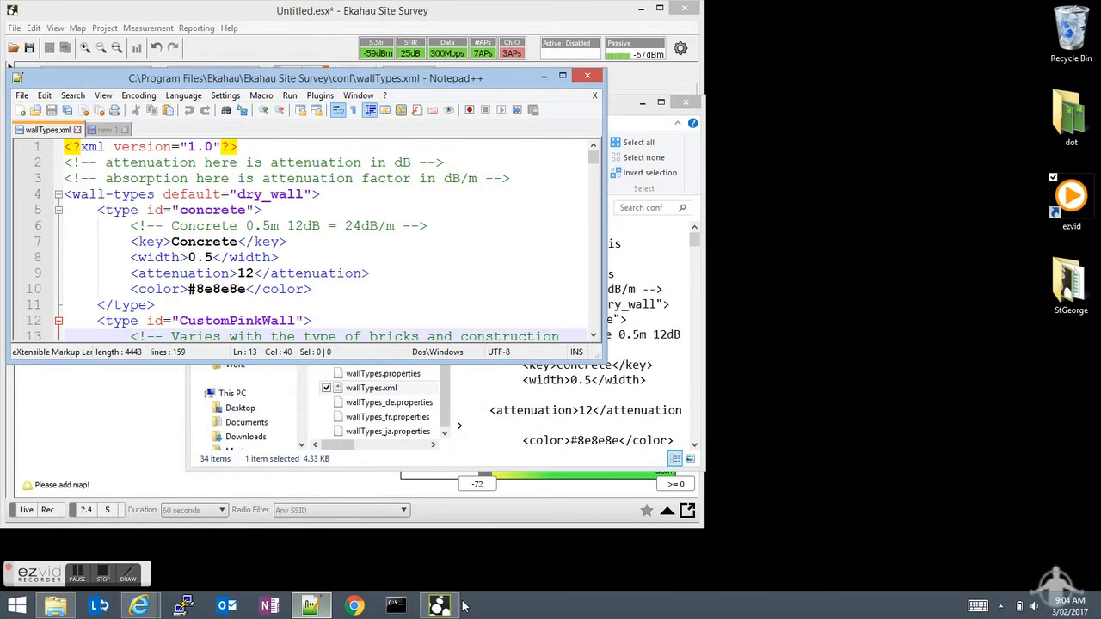
click(563, 76)
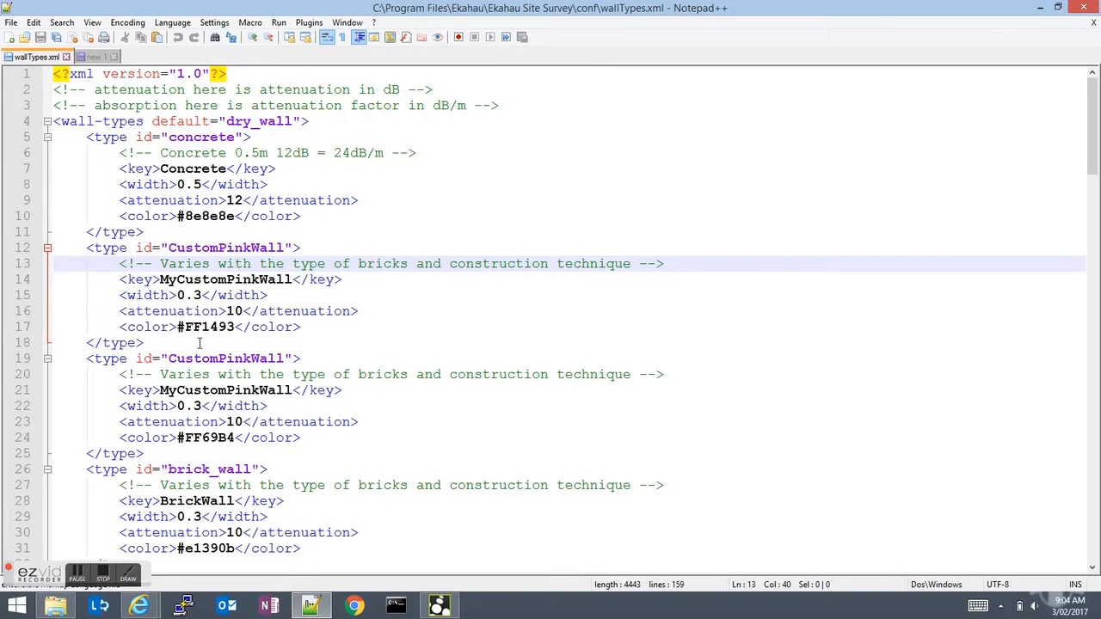
Step: Examine the concrete wall definition in wallTypes.xml: its id, key, width, attenuation and color entries, then the whole block
drag(169, 137, 237, 137)
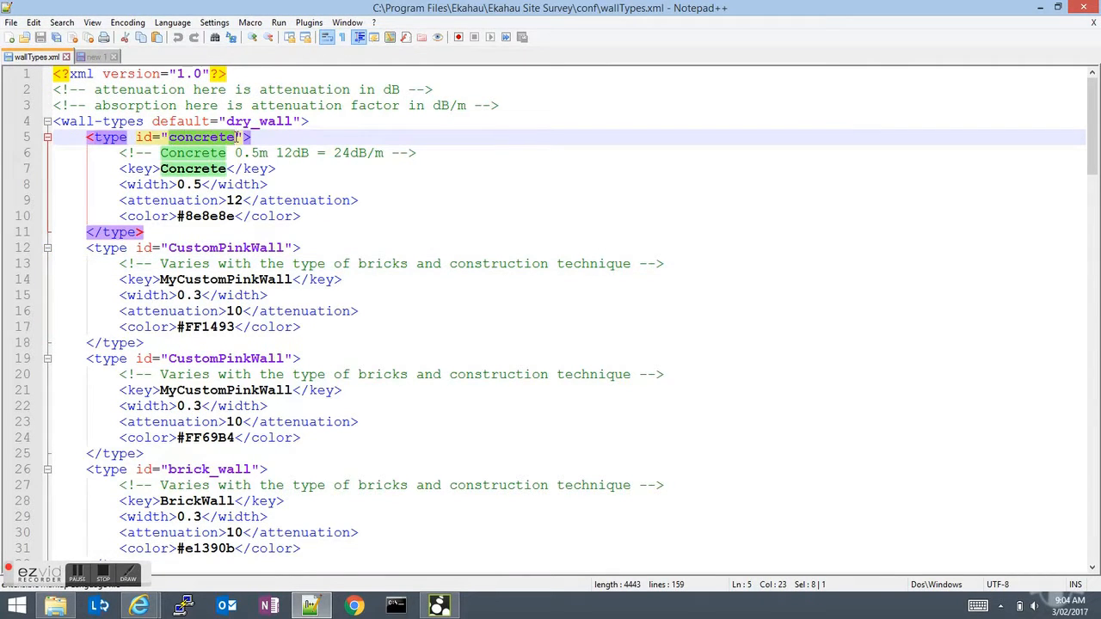
click(168, 168)
double_click(172, 168)
drag(203, 185, 177, 185)
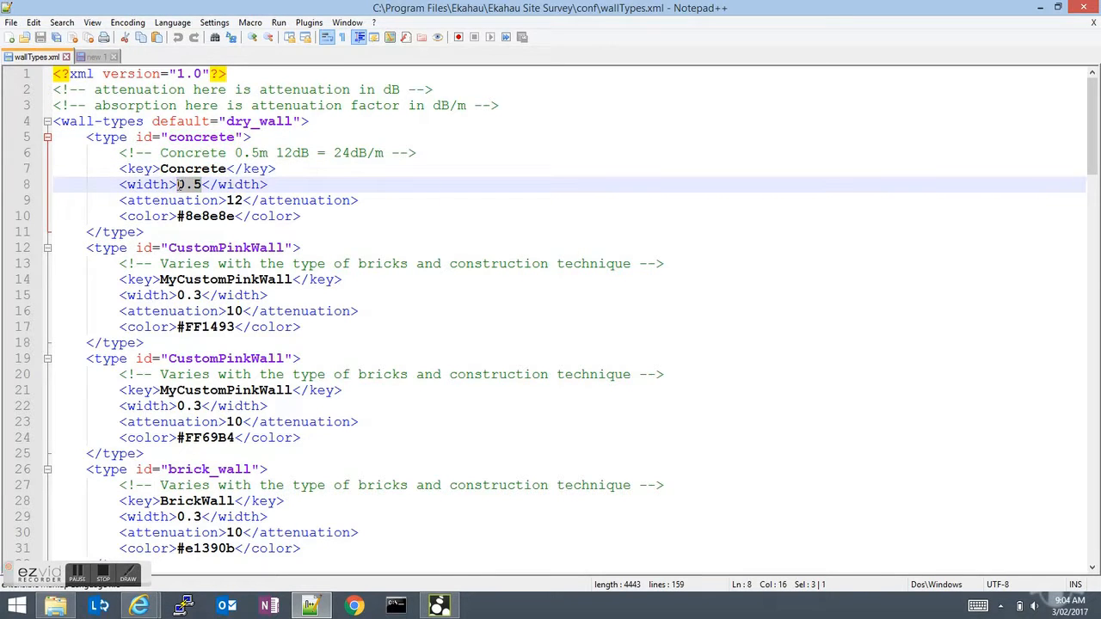
click(228, 200)
double_click(230, 200)
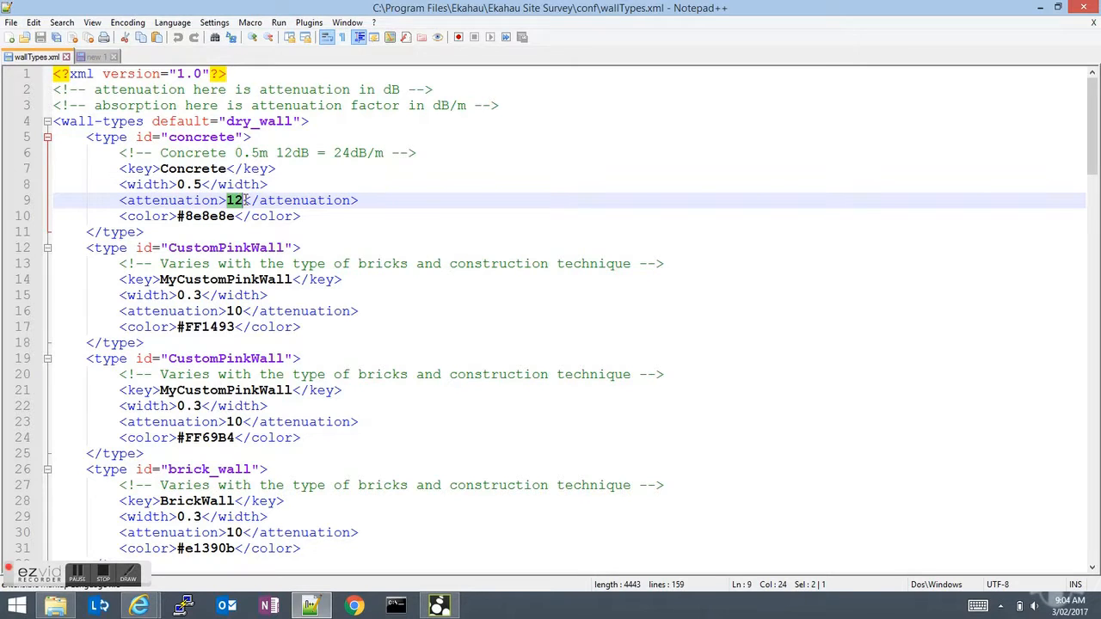
click(234, 216)
double_click(235, 215)
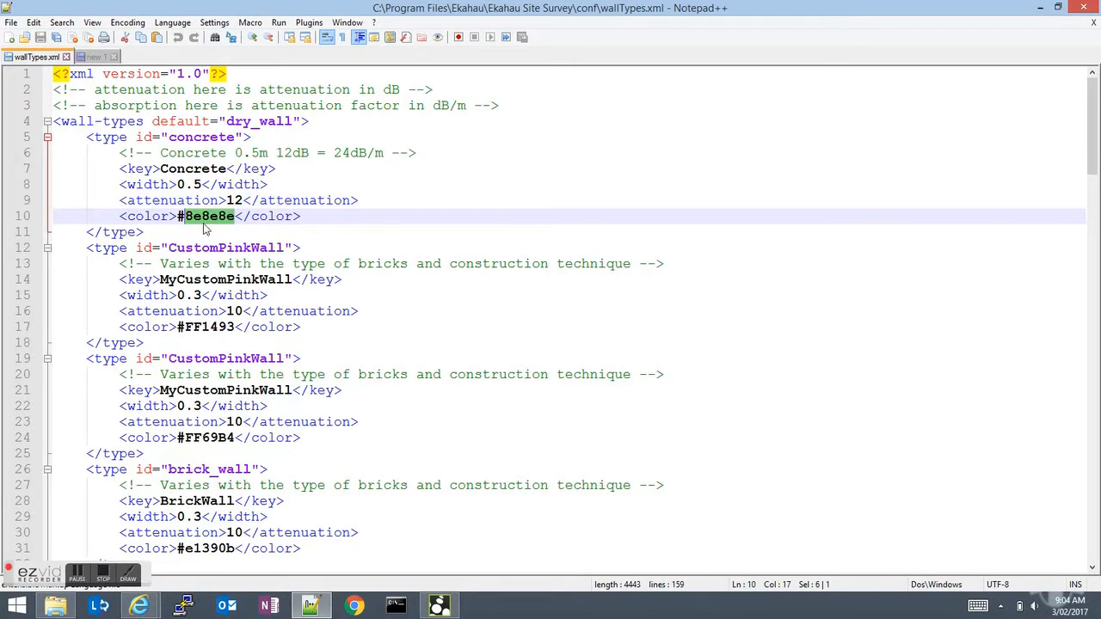
click(231, 234)
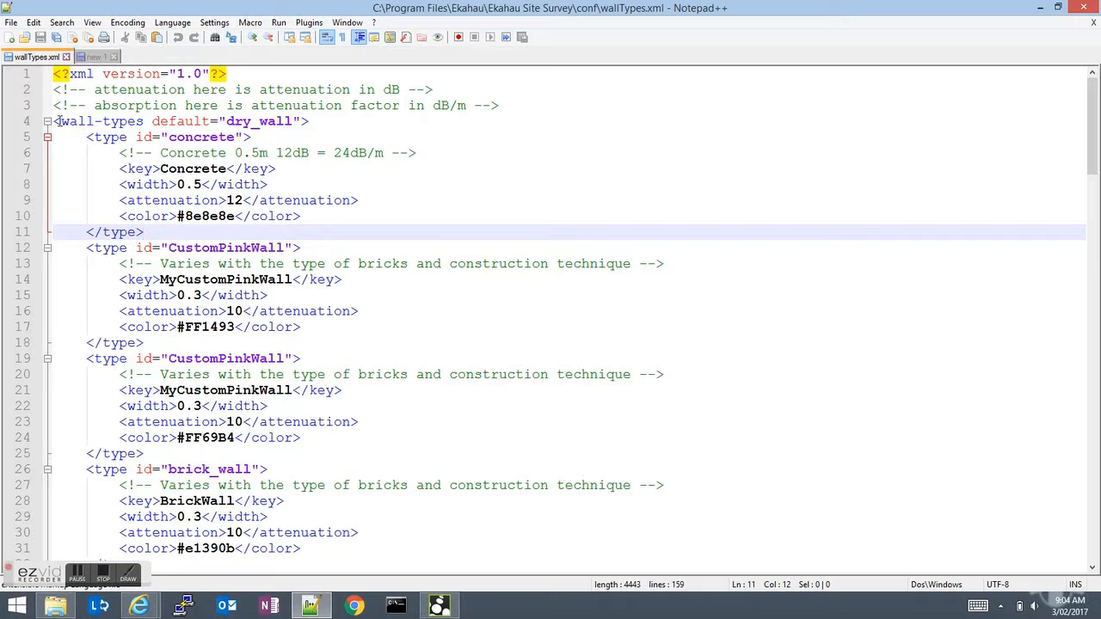
drag(86, 137, 184, 232)
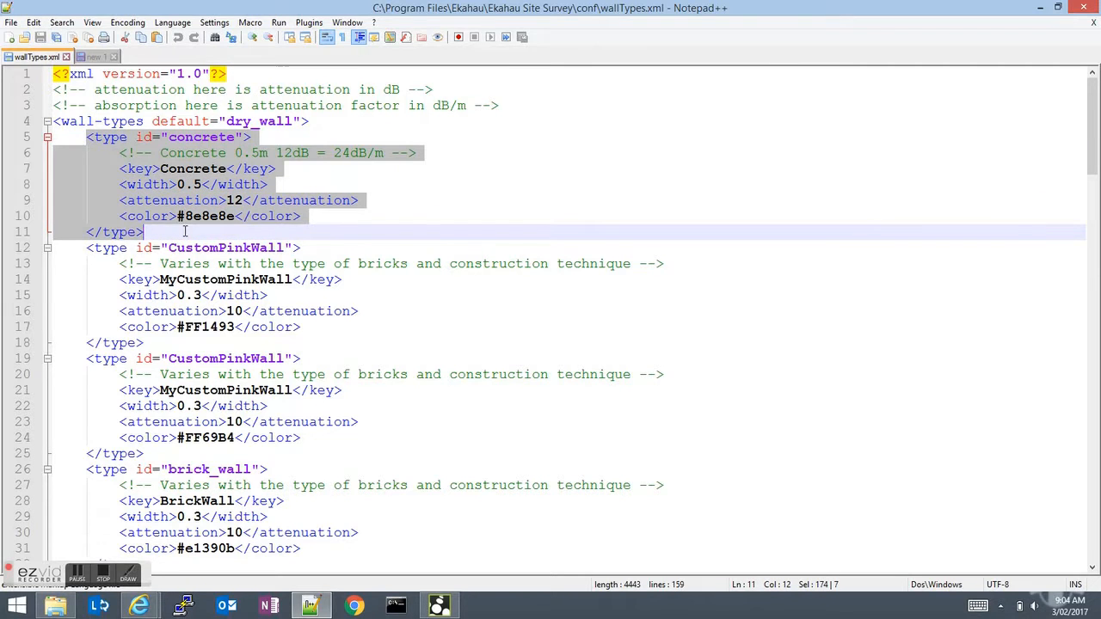
Step: Review the prepared ESS_Demo wall definition in the new 1 document, including its color and attenuation values
click(92, 56)
drag(157, 168, 3, 74)
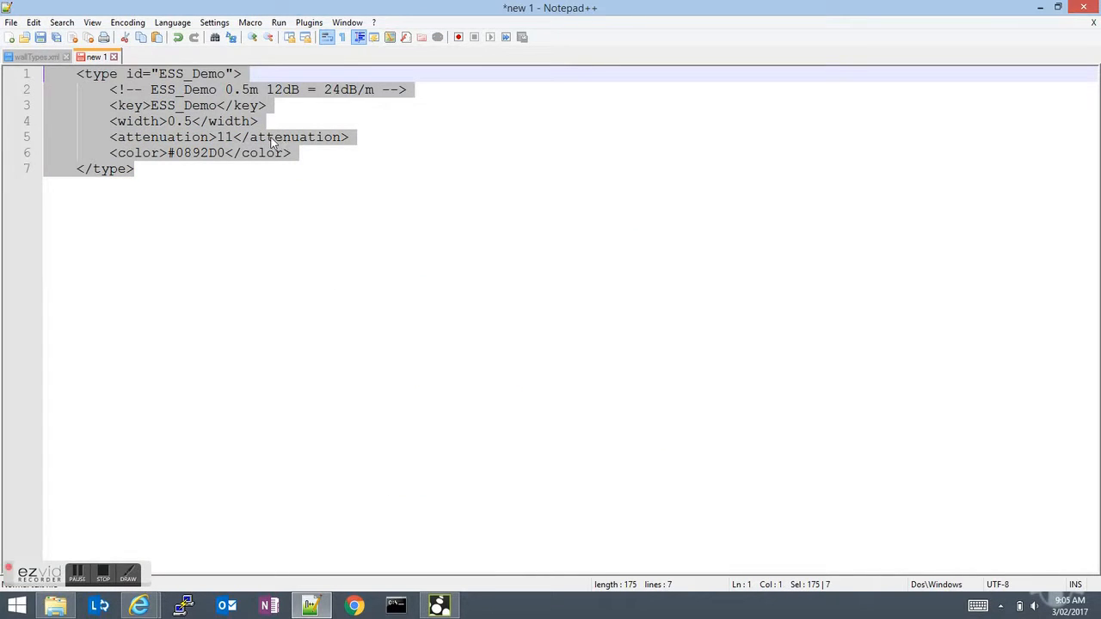
click(193, 153)
drag(175, 153, 225, 153)
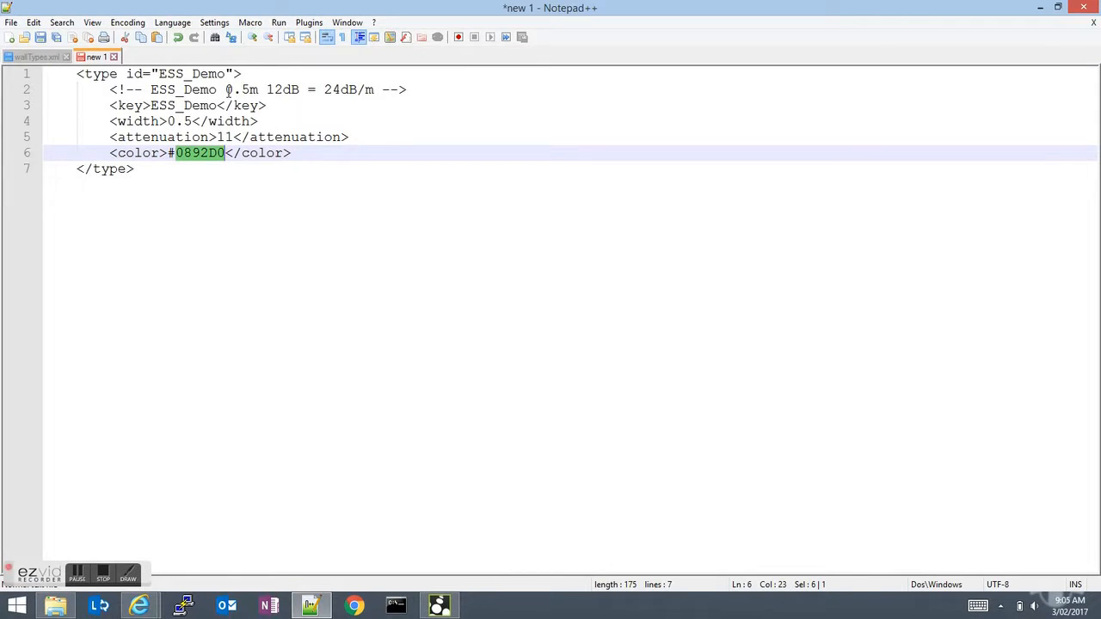
double_click(227, 137)
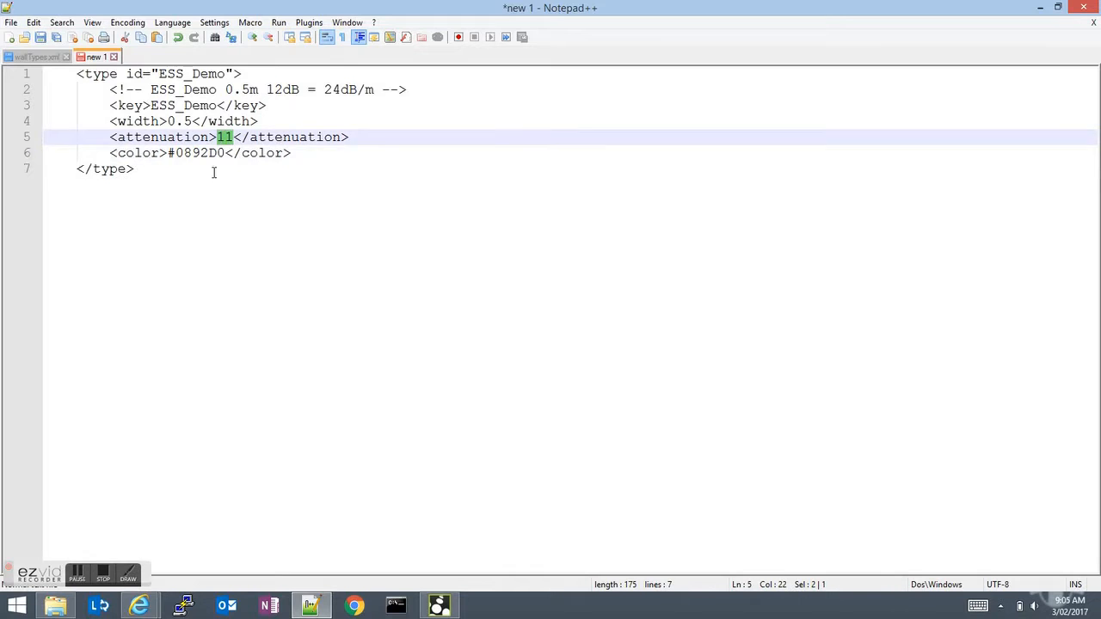
click(213, 172)
drag(160, 172, 3, 75)
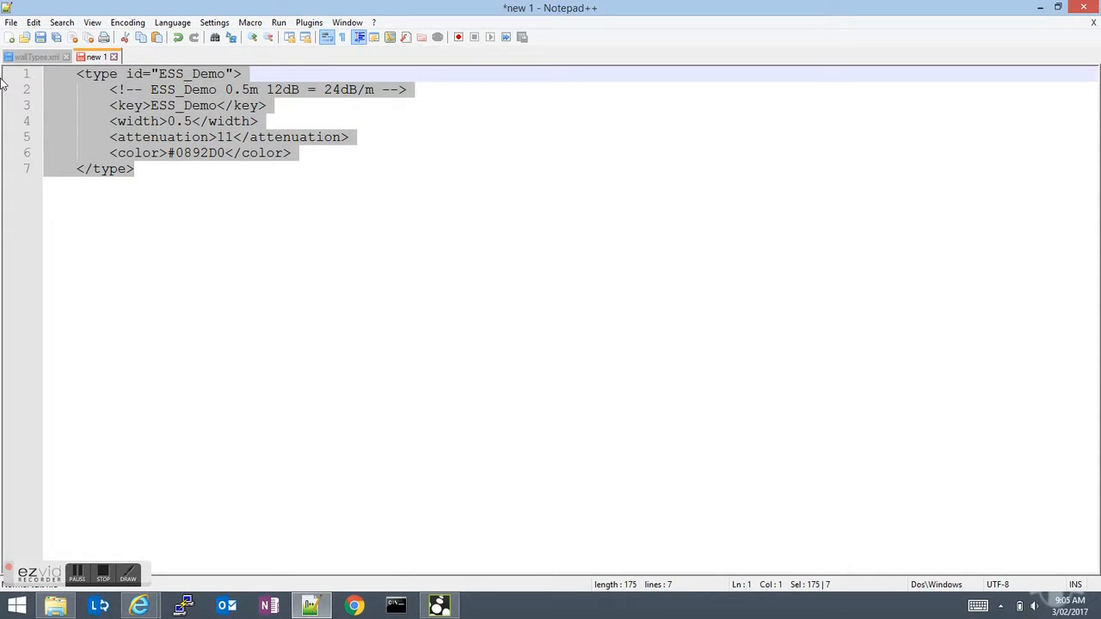
click(245, 170)
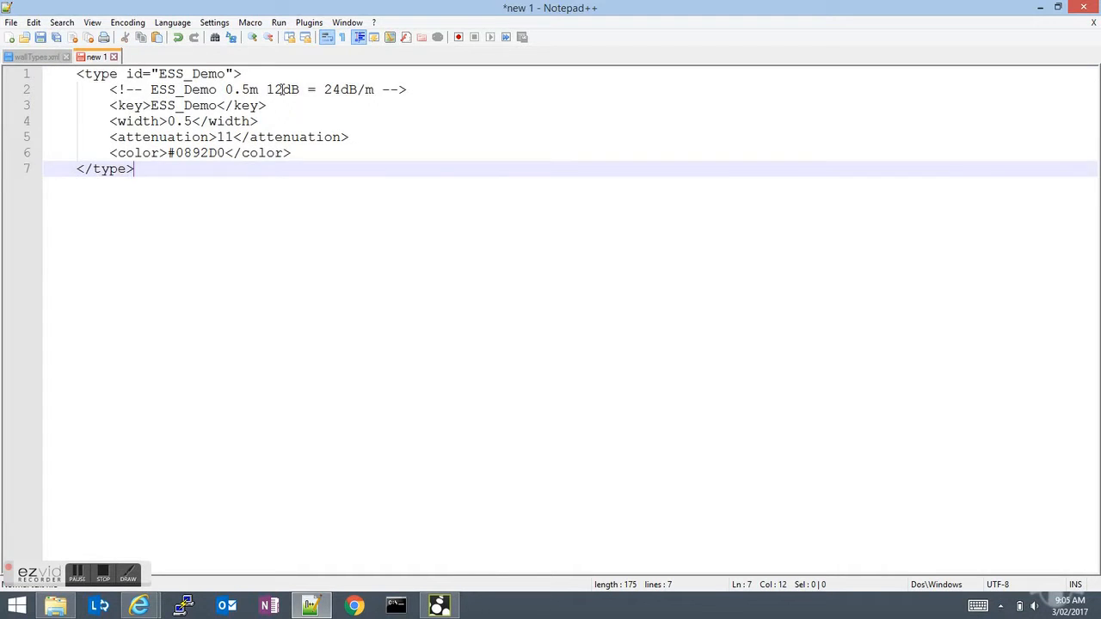
Step: Correct the ESS_Demo comment line so it reads 11dB = 22dB/m
drag(283, 89, 275, 90)
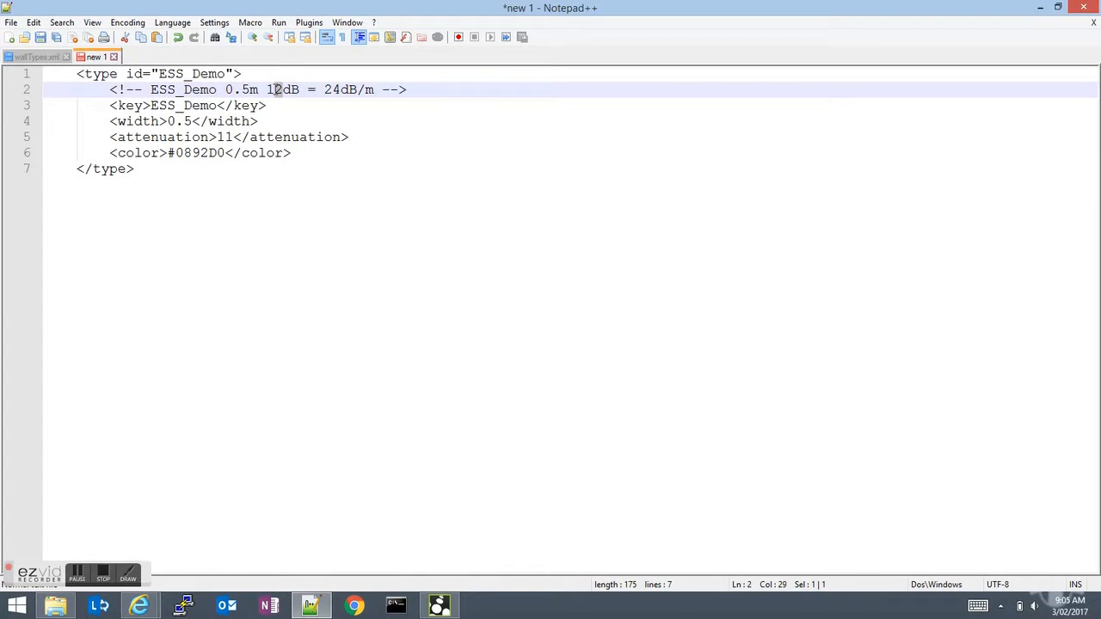
text(1)
drag(339, 89, 332, 89)
text(1)
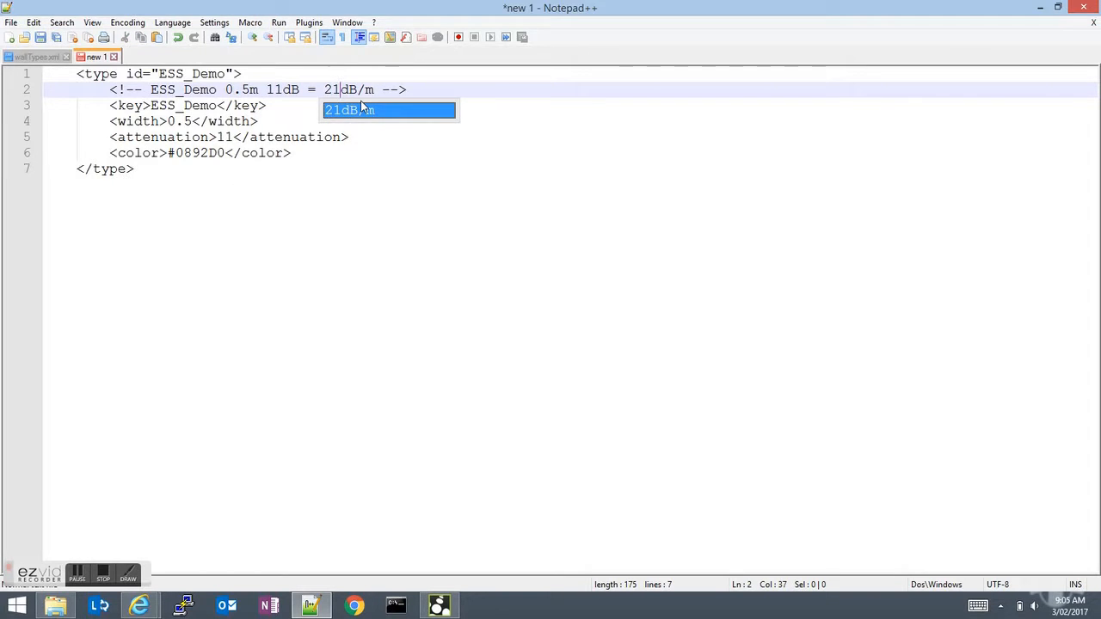
key(BackSpace)
text(2)
Step: Copy the ESS_Demo block into wallTypes.xml directly after the concrete type and align its opening tag's indentation
drag(228, 168, 24, 73)
key(ctrl+c)
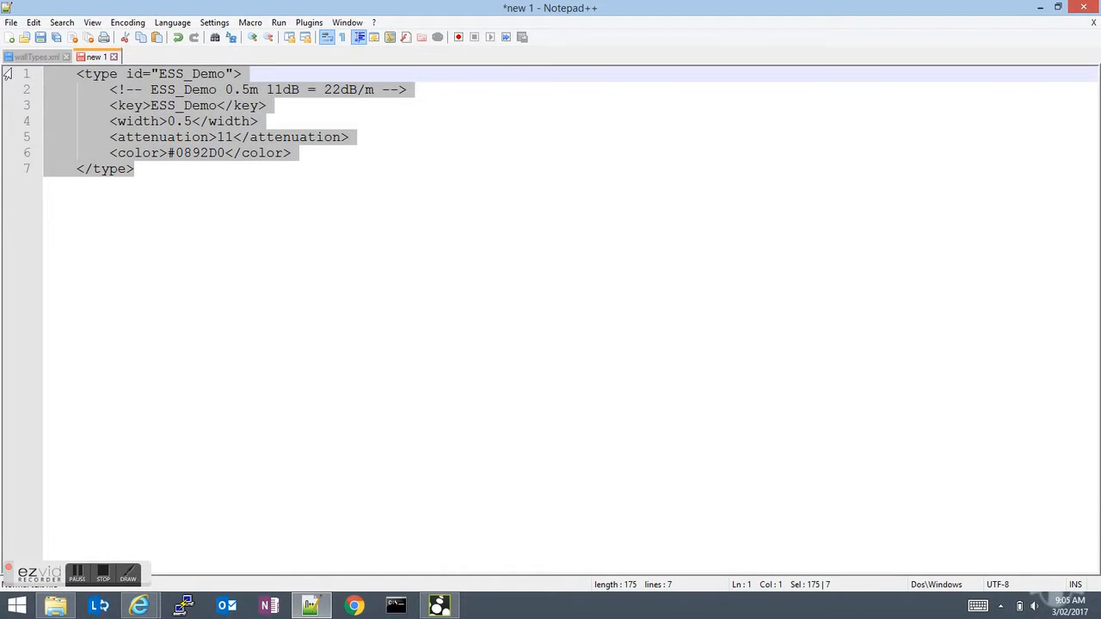
click(43, 57)
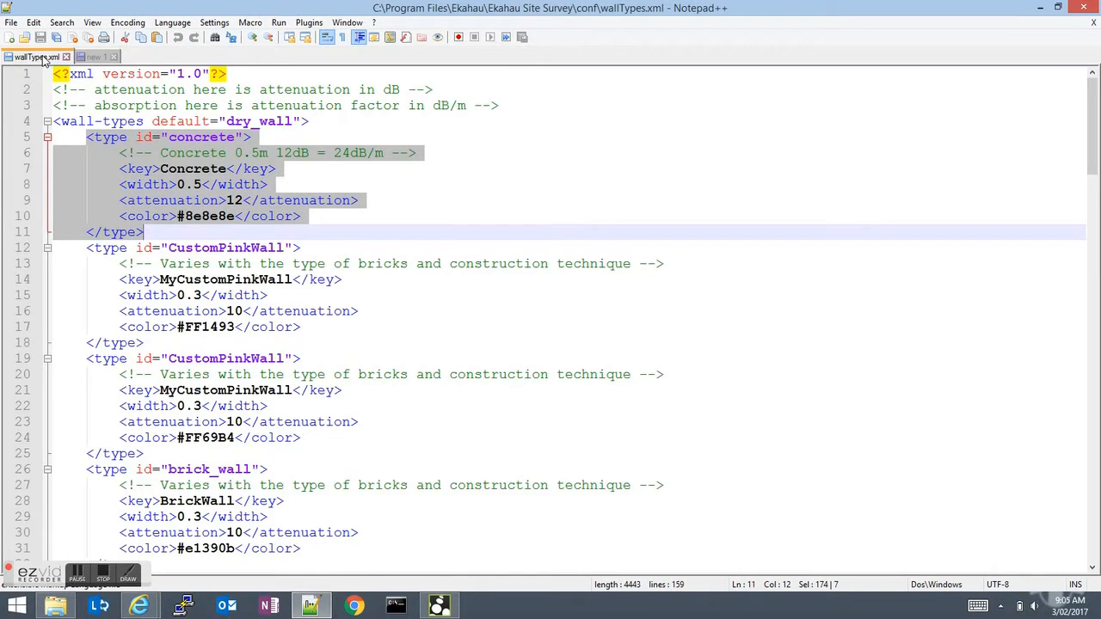
click(89, 139)
click(86, 247)
key(Return)
key(Up)
key(ctrl+v)
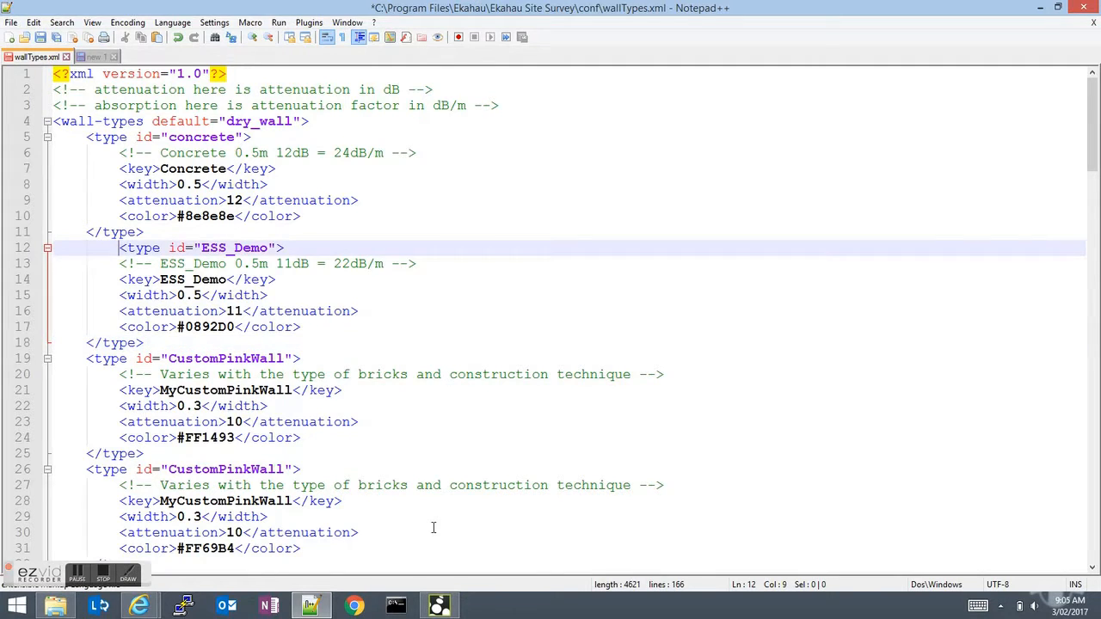
key(BackSpace)
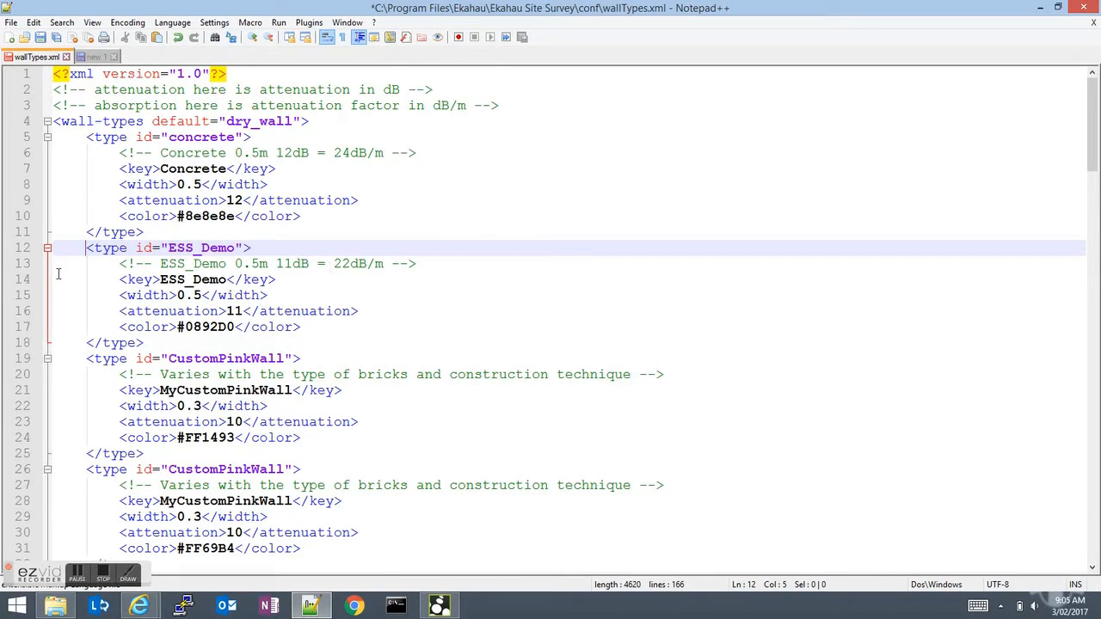
Step: Save wallTypes.xml, relaunching Notepad++ in Administrator mode to write the protected file
click(11, 22)
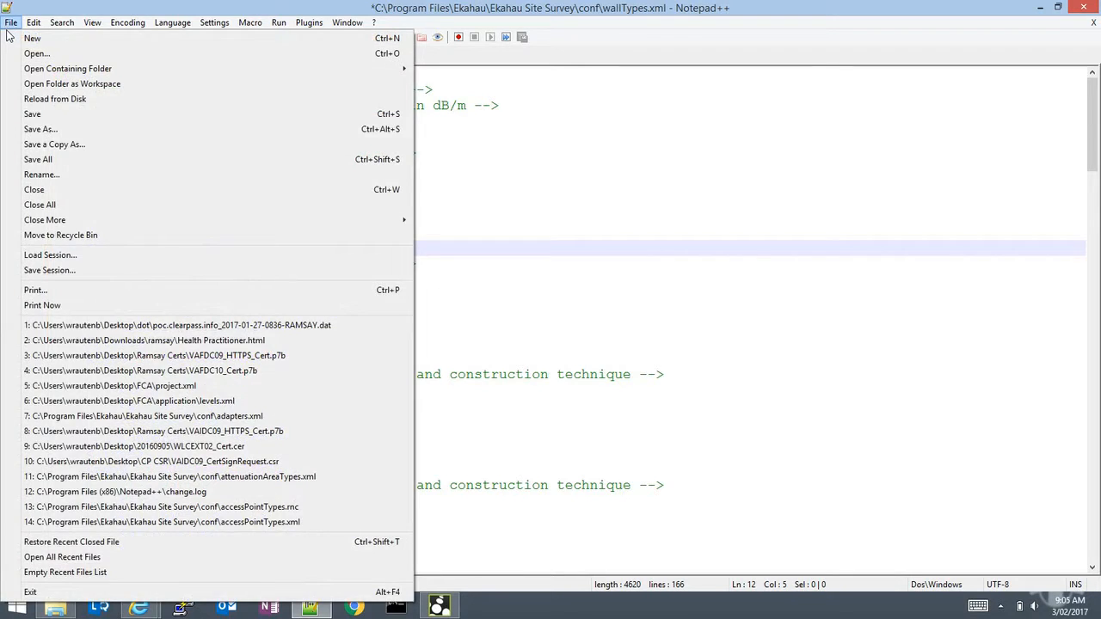
click(28, 115)
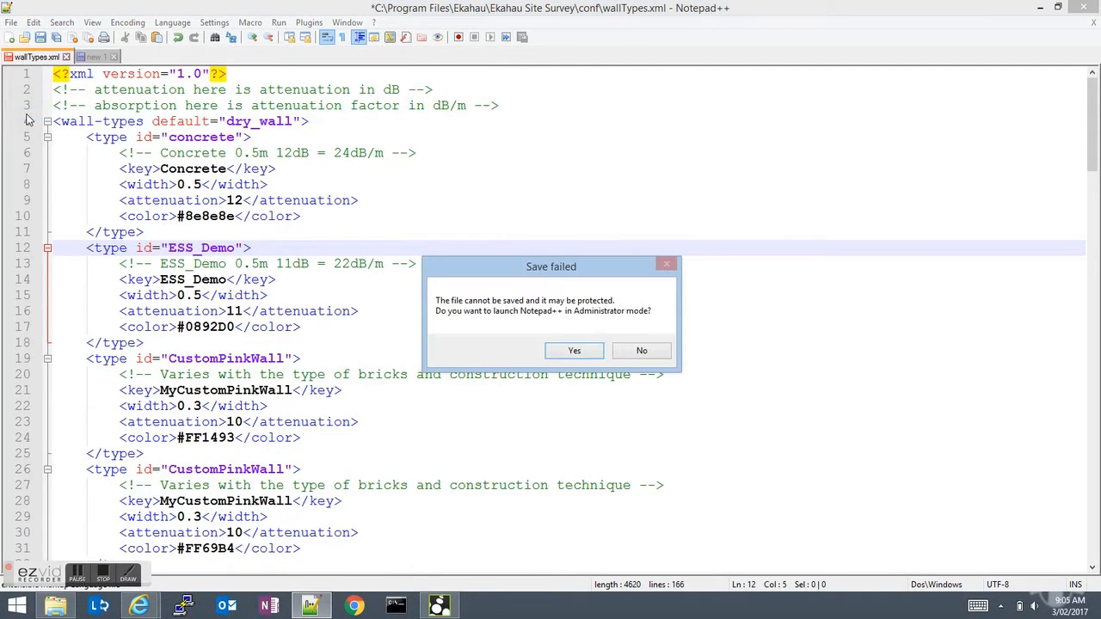
click(577, 354)
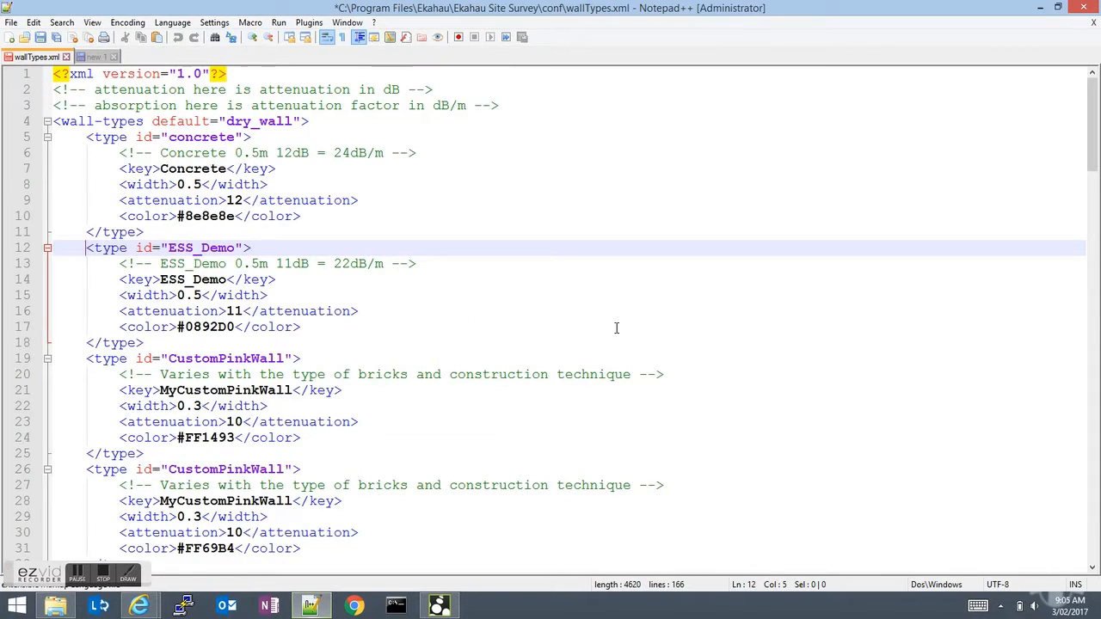
click(40, 37)
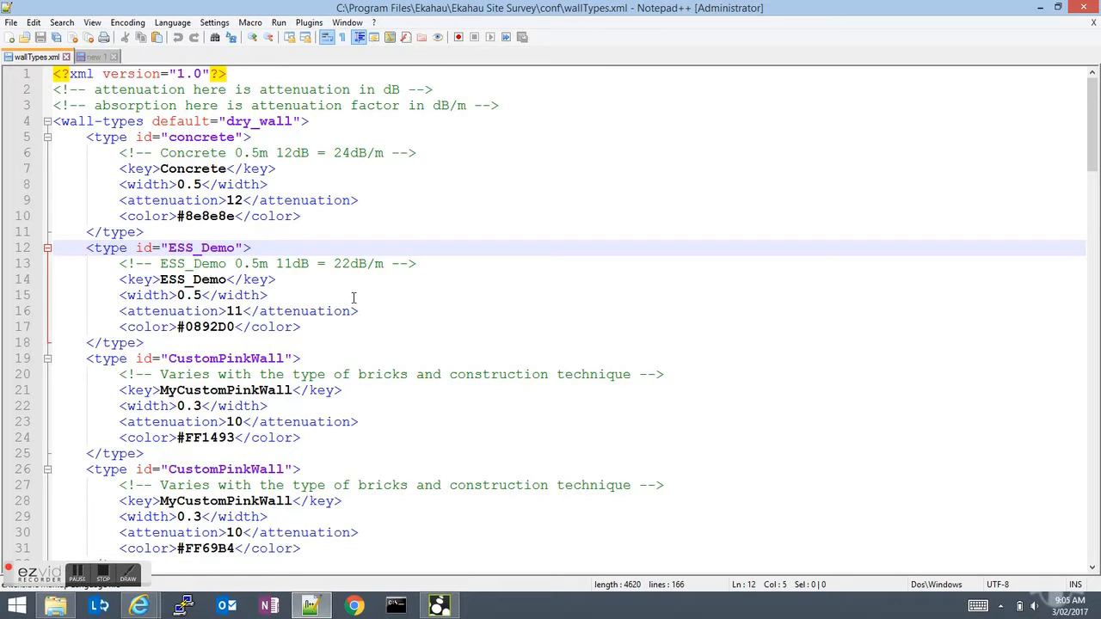
Step: Switch to the restarted Ekahau Site Survey, collapse the access points panel and choose ESS_Demo as the wall type to draw
click(71, 581)
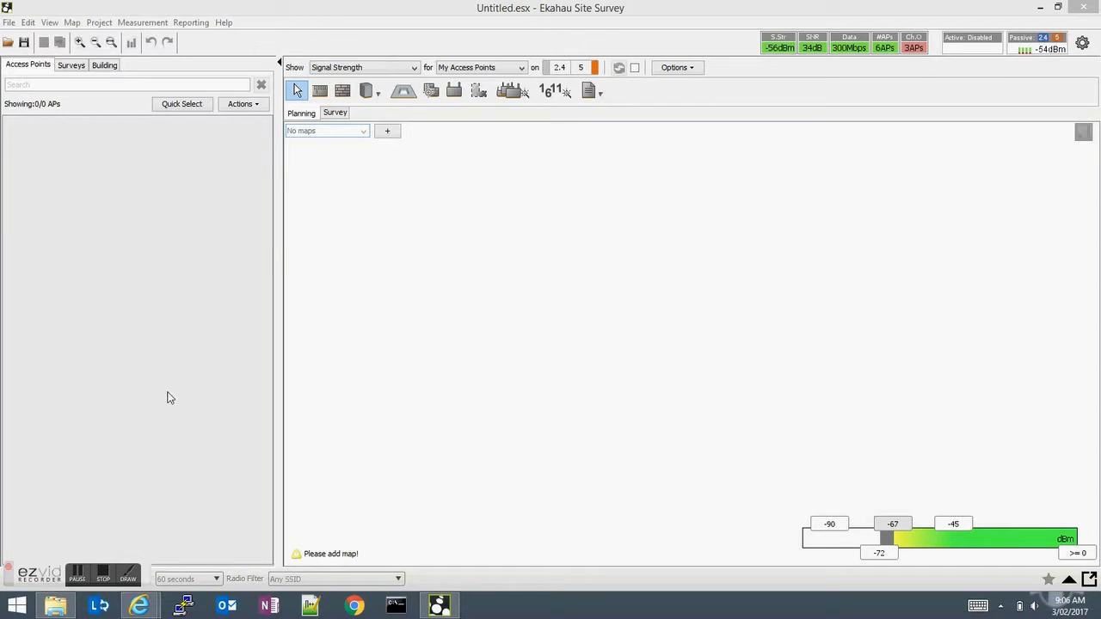
click(278, 64)
click(279, 64)
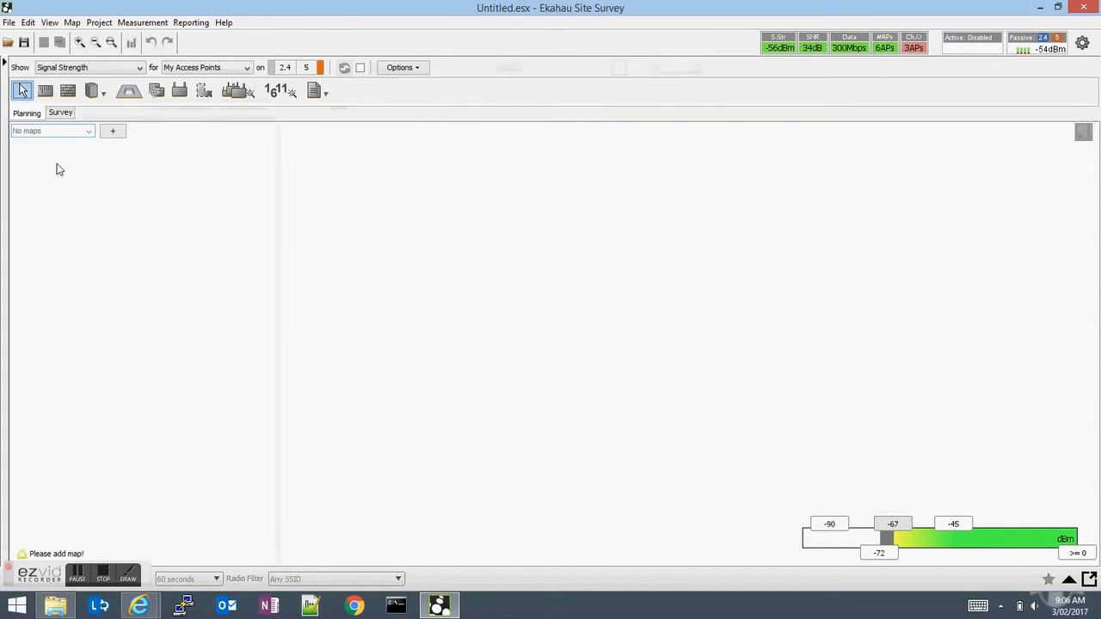
click(68, 91)
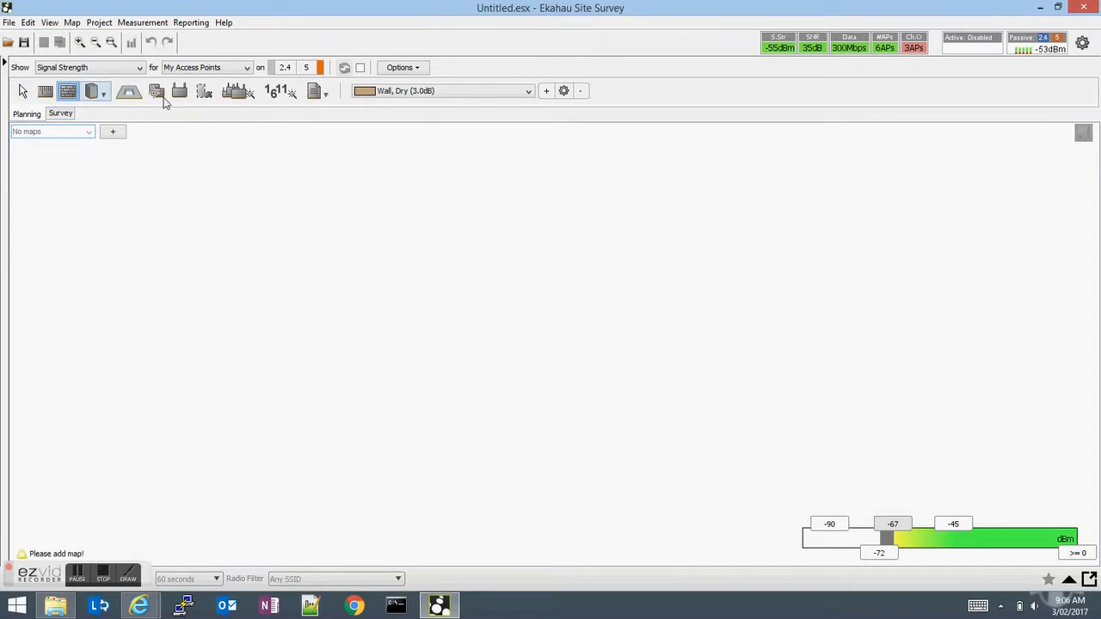
click(528, 92)
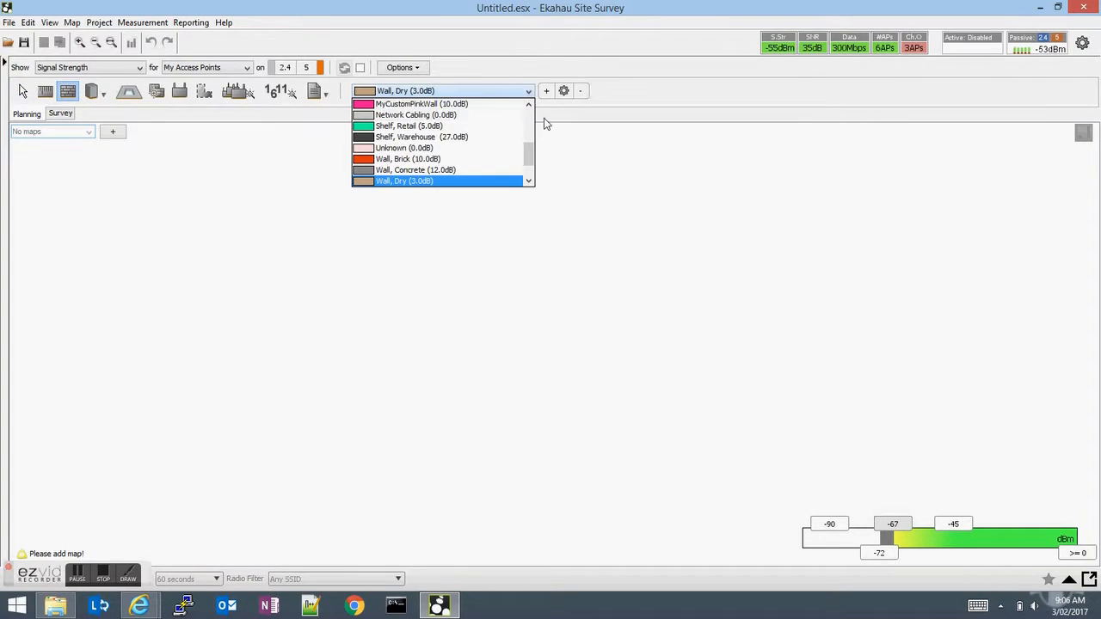
scroll(534, 159, up, 5)
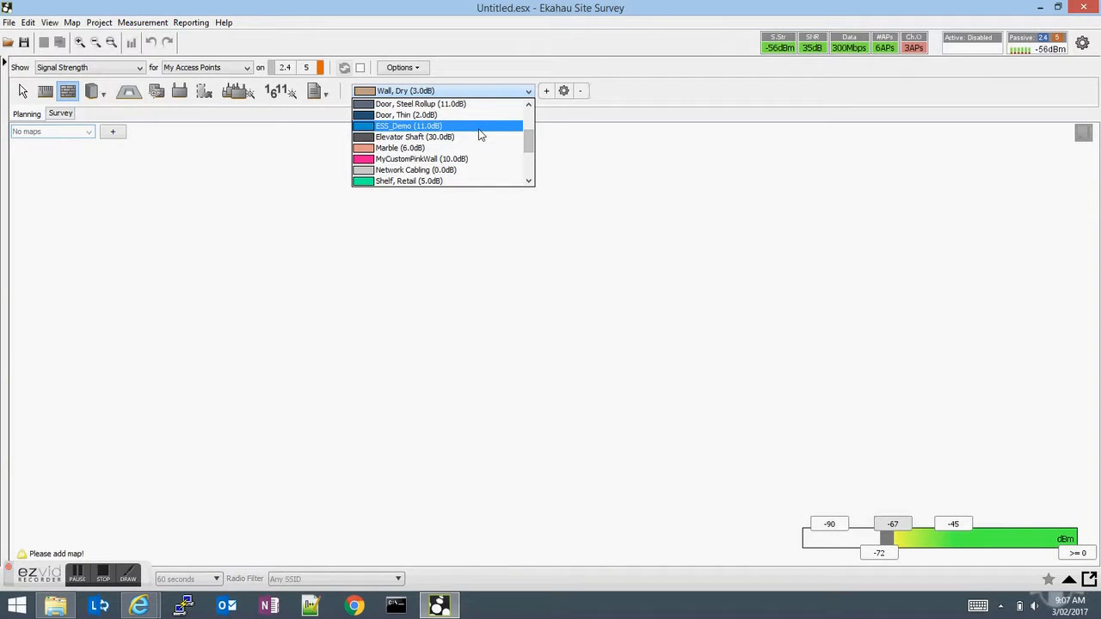
click(480, 126)
Step: Inspect the ESS_Demo wall type's attenuation, thickness, height and name properties, then close them
click(564, 91)
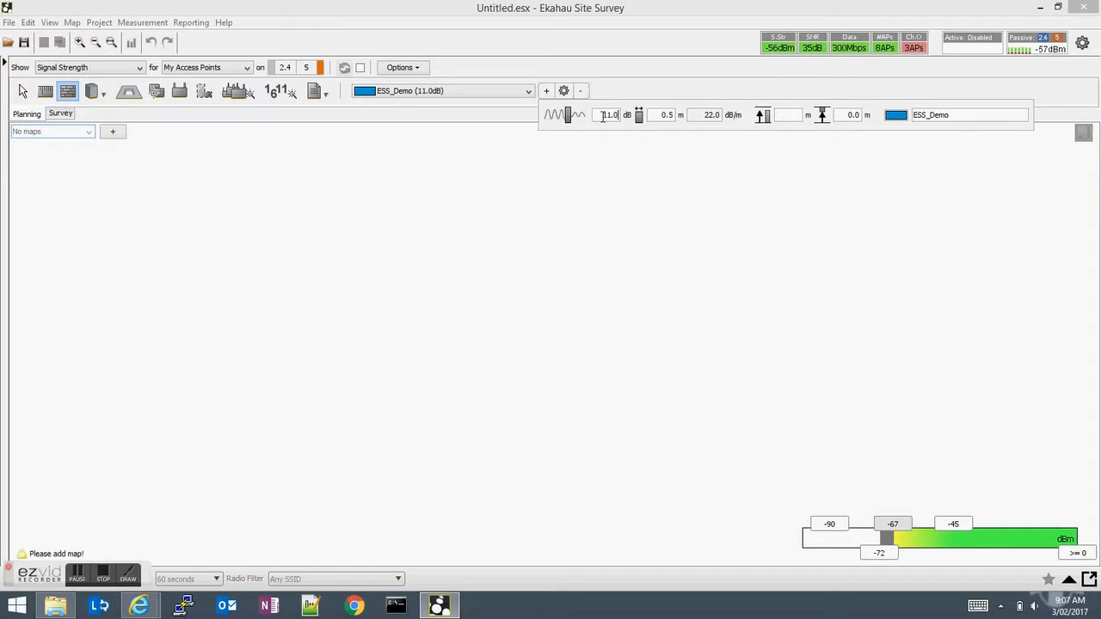
click(681, 114)
click(717, 115)
click(798, 114)
click(946, 115)
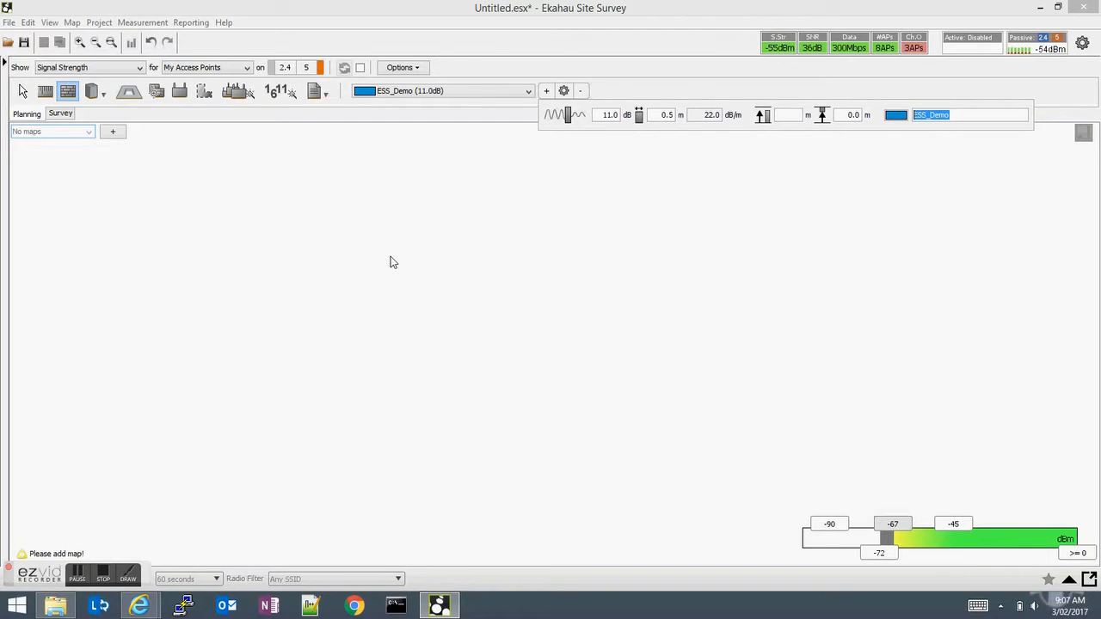
click(598, 263)
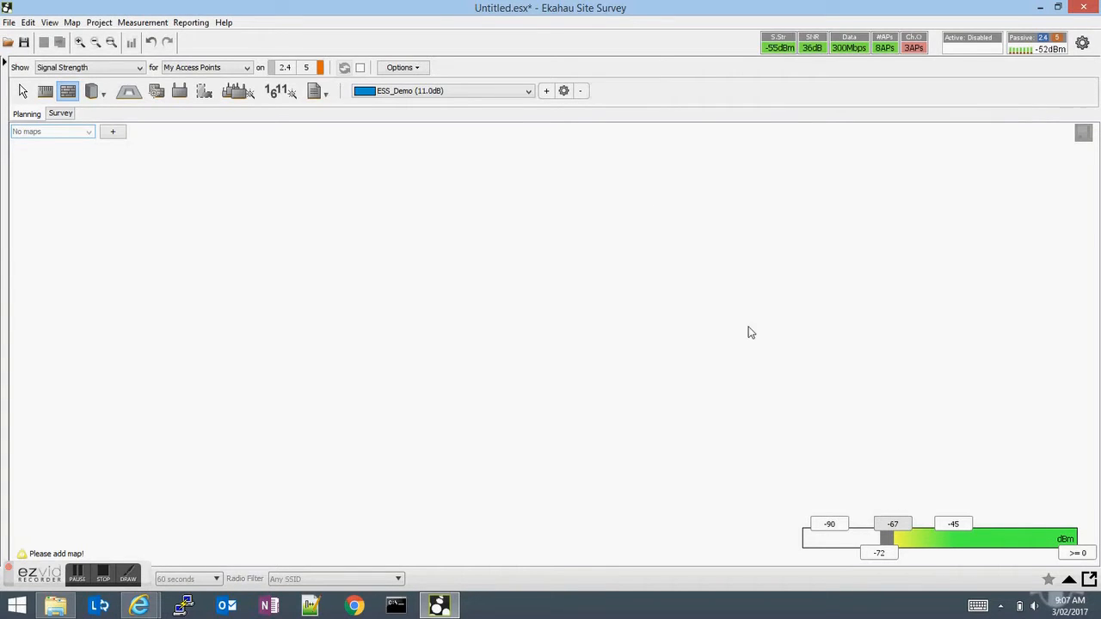